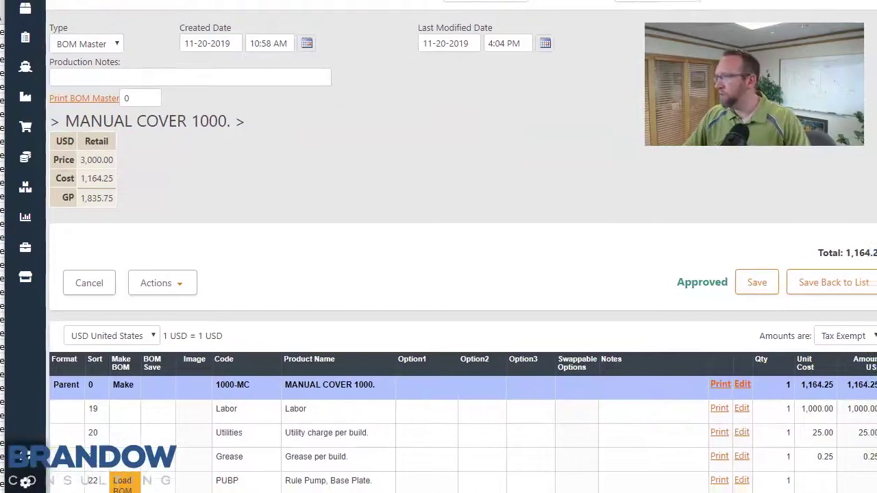
Open the PUBP Rule Pump, Base Plate. product record and confirm its cost is 0.0000.
scroll(102, 448, "down", 3)
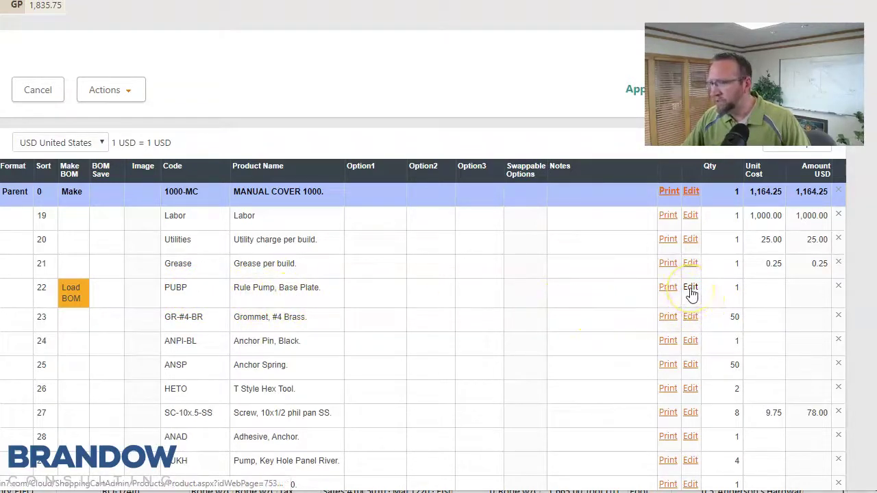
left_click(691, 289)
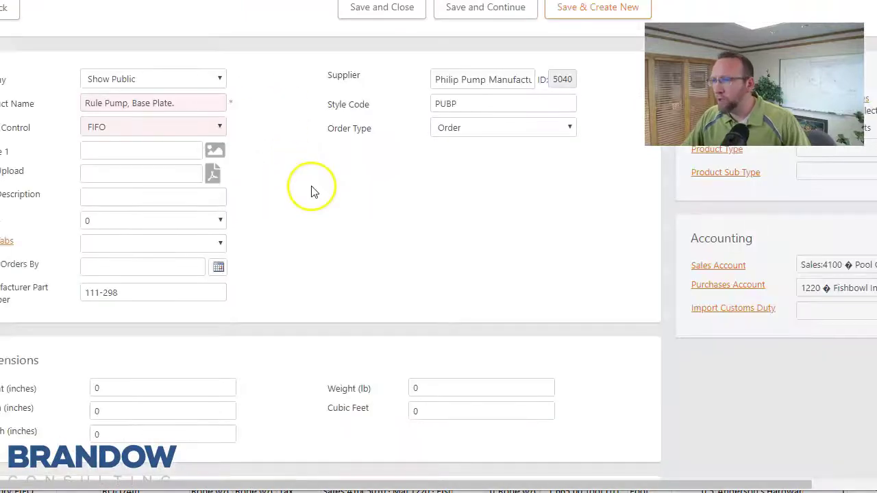
scroll(311, 192, "down", 8)
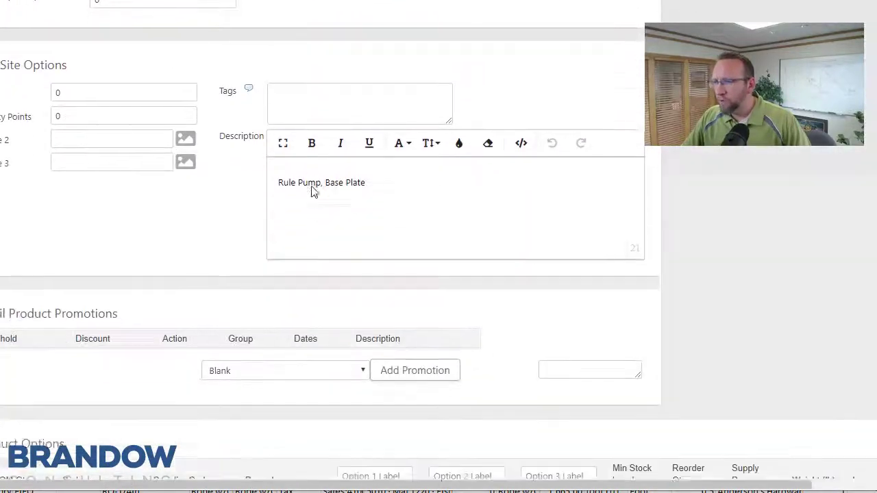
scroll(312, 192, "down", 1)
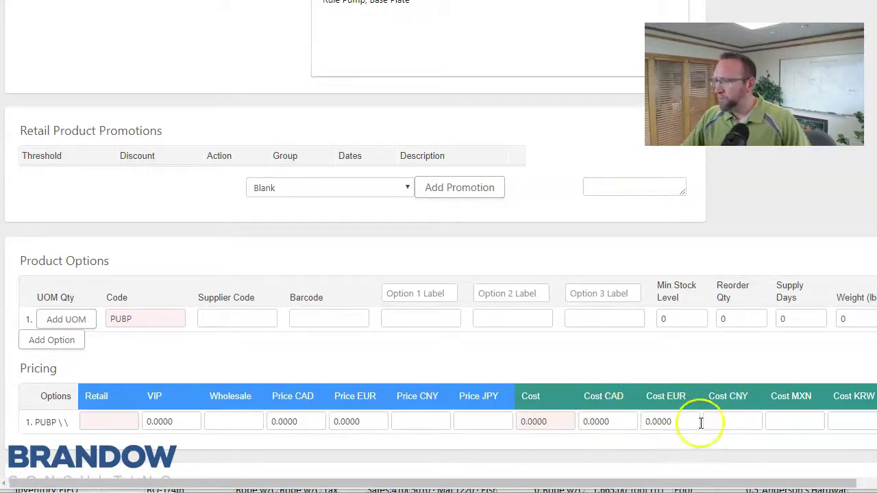
left_click(552, 418)
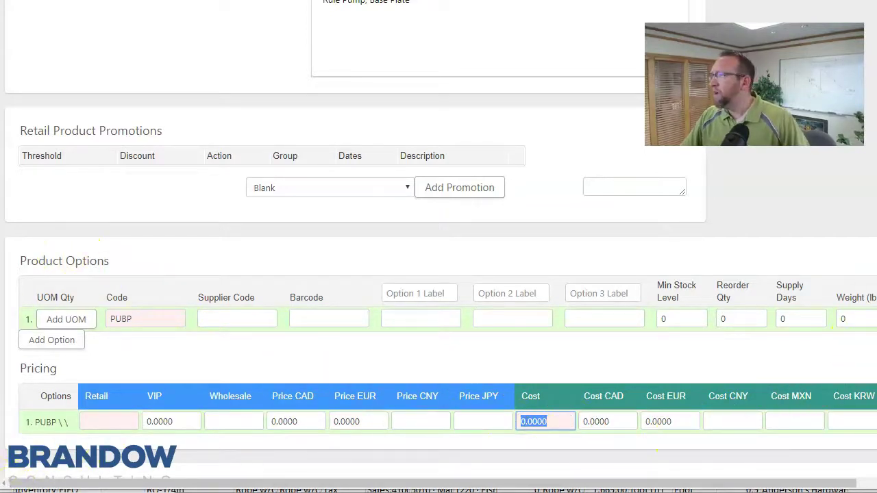
In the Excel item list, change cell E1's heading from 'Item' to 'Product Options Code'.
key("alt+Tab")
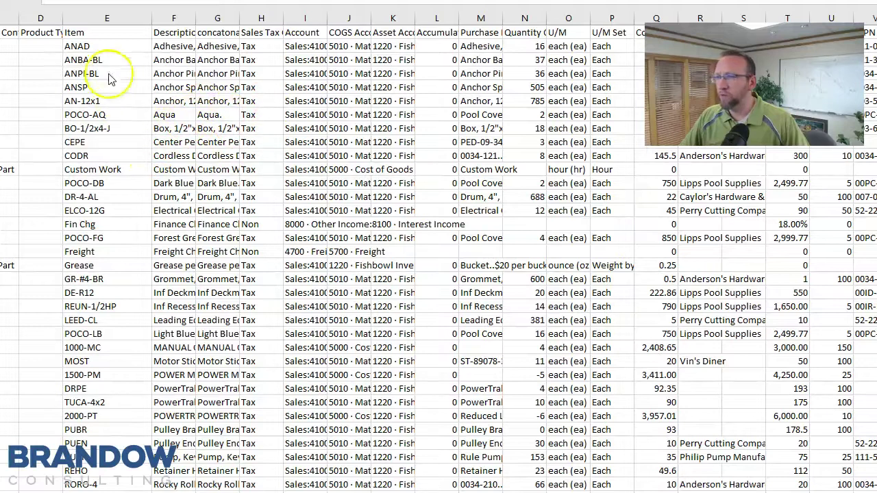
left_click(101, 31)
scroll(106, 69, "down", 4)
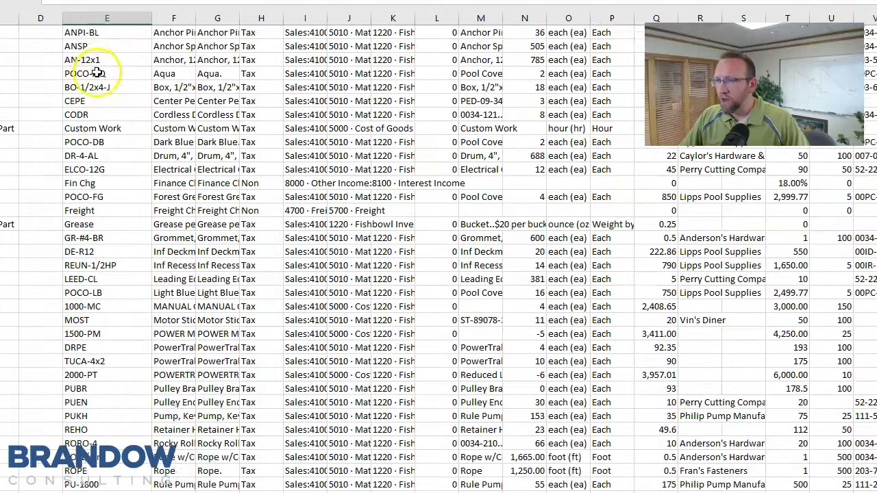
scroll(93, 127, "down", 6)
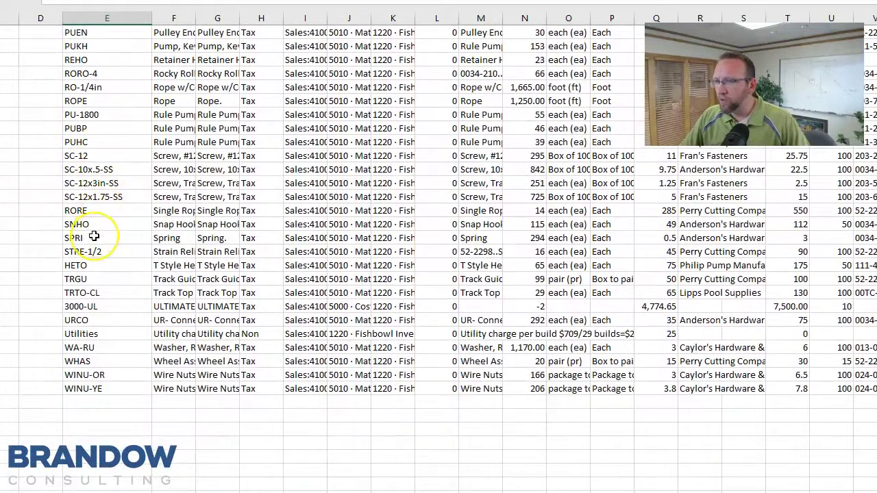
scroll(94, 235, "up", 3)
scroll(94, 234, "up", 7)
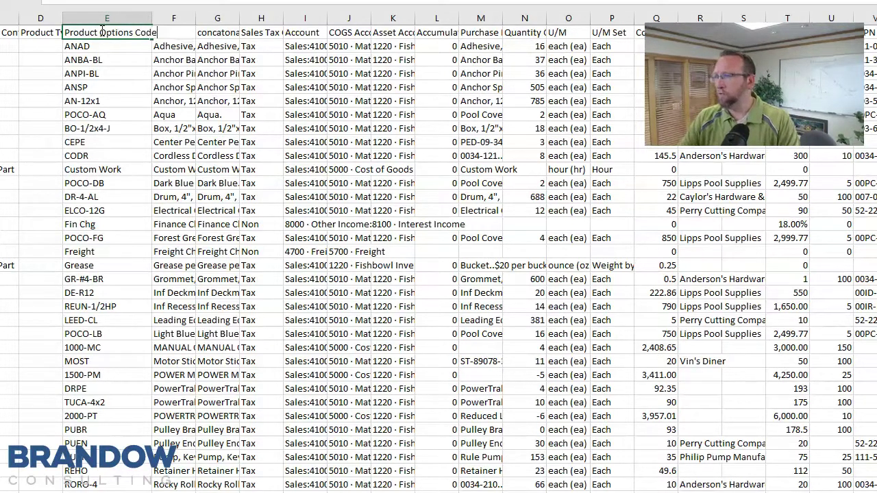
left_click(122, 169)
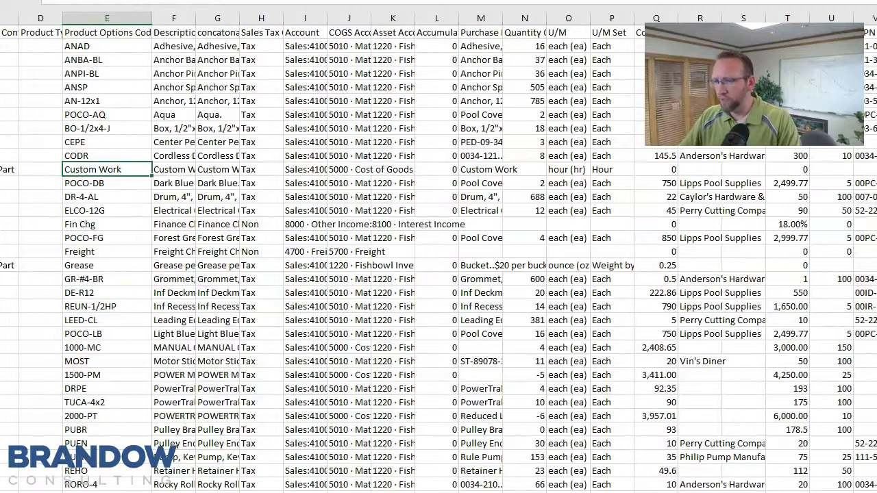
Rename heading Q1 to 'Production options cost' and T1 to 'Product options Price'.
scroll(439, 246, "right", 5)
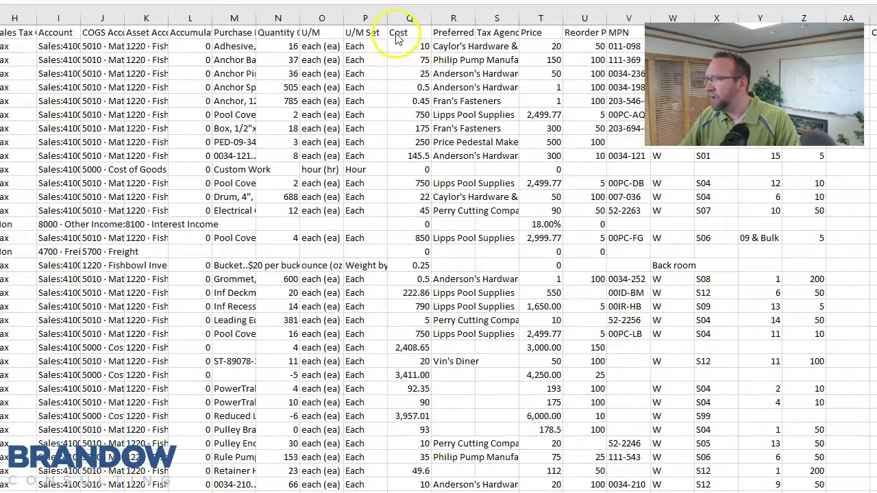
left_click(394, 32)
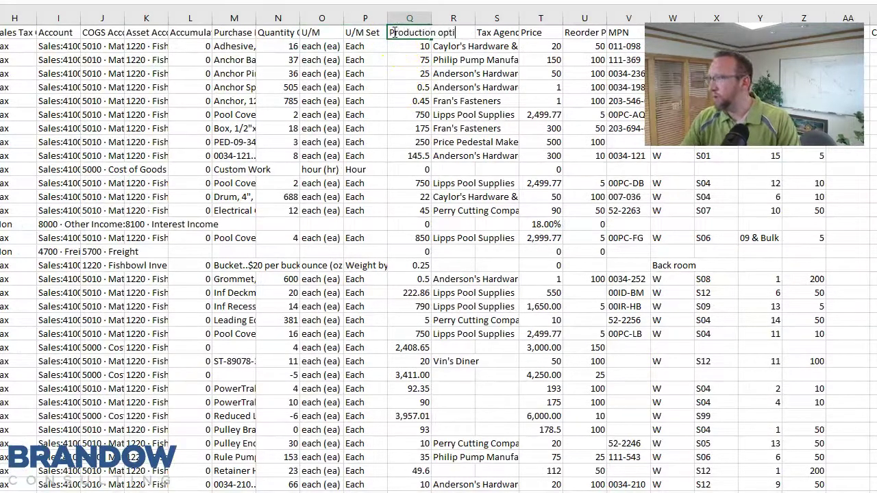
left_click(472, 87)
left_click(536, 34)
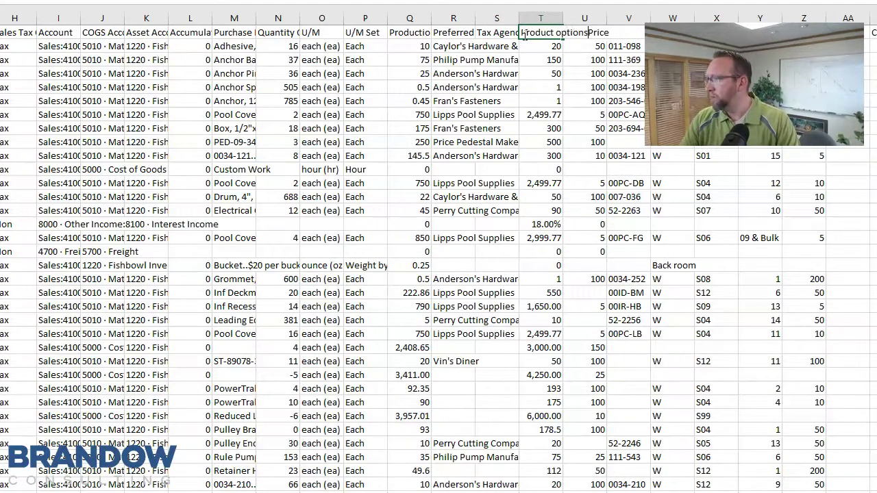
key("Return")
left_click(234, 183)
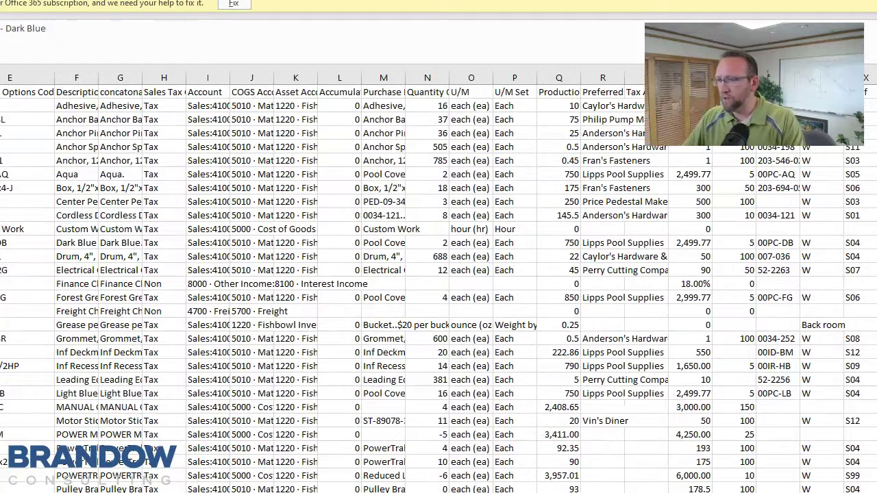
Back in Cin7, go to Products > Actions > Import and Update Products.
key("alt+Tab")
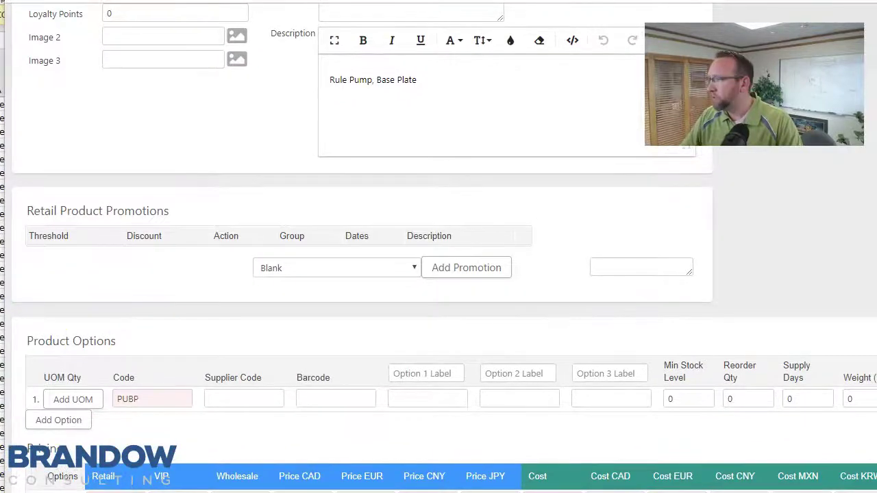
scroll(361, 274, "up", 8)
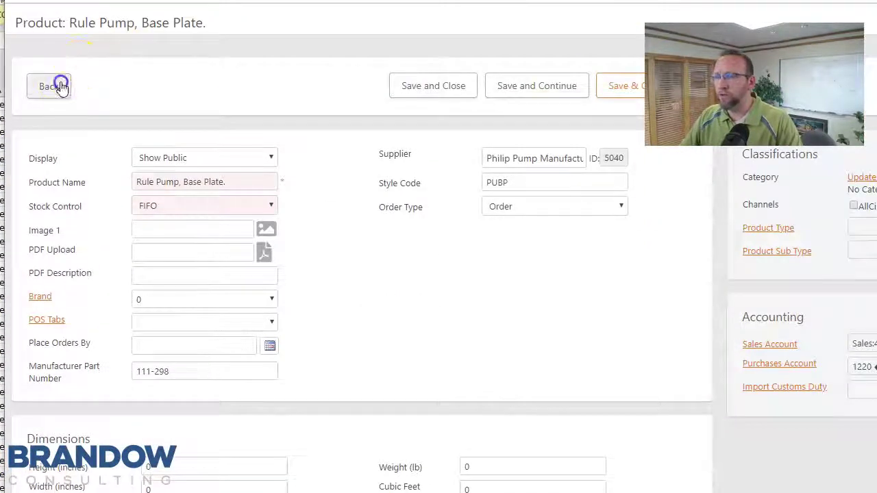
left_click(59, 86)
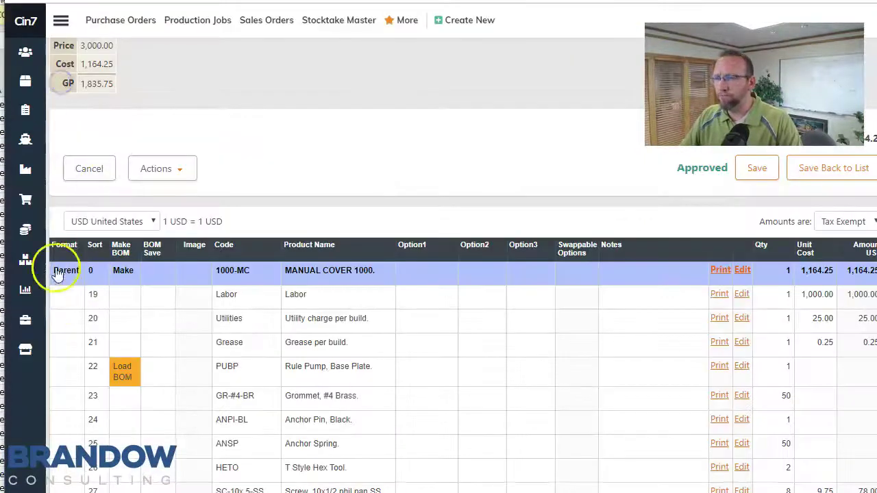
left_click(26, 84)
left_click(93, 369)
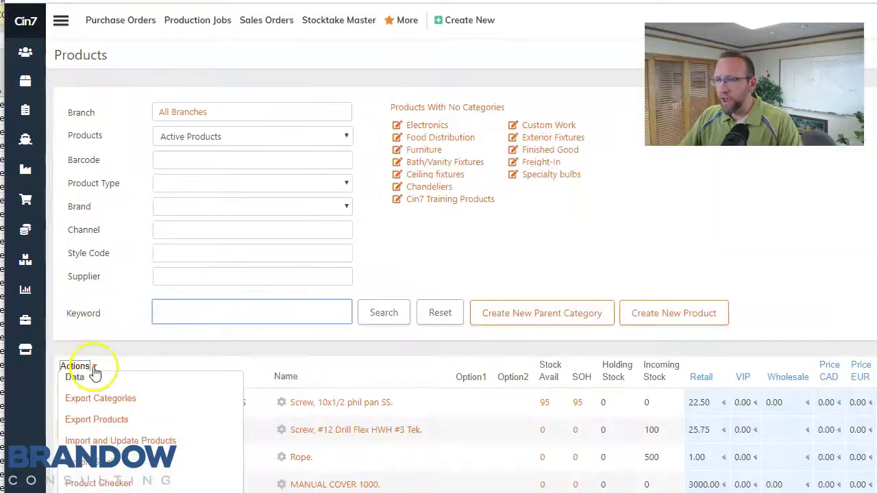
left_click(102, 442)
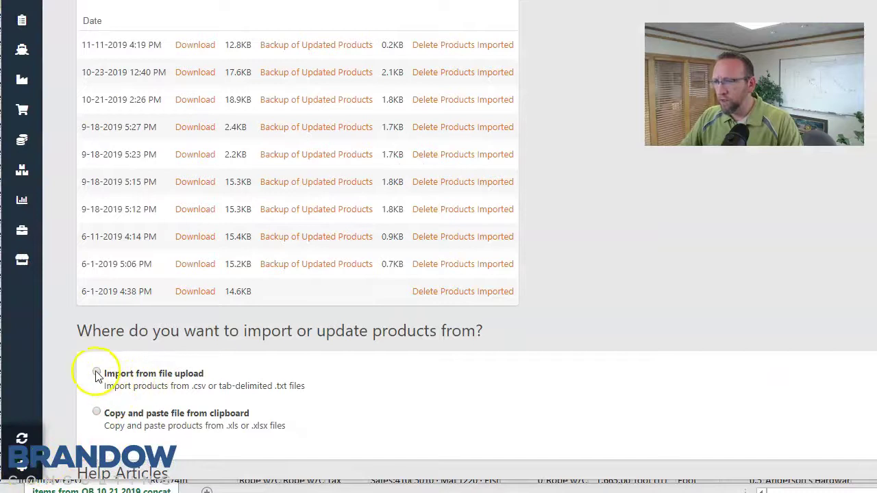
Choose Import from file upload and select the saved CSV from the Desktop.
left_click(96, 374)
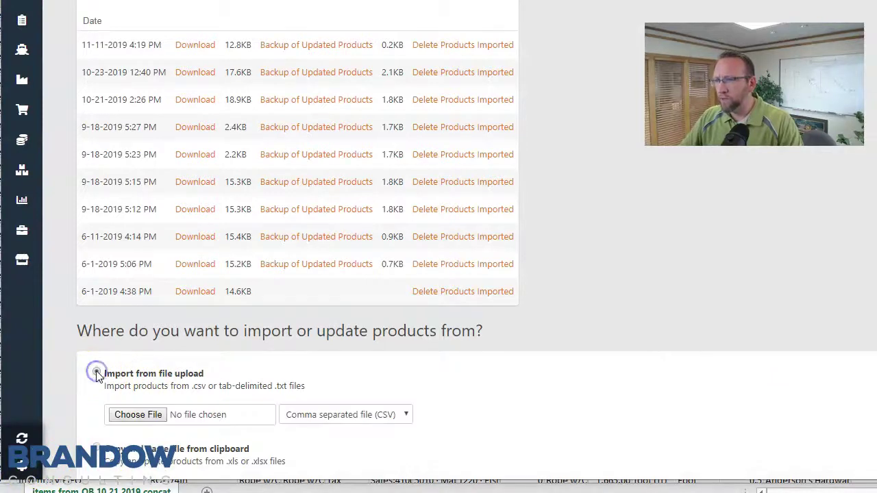
left_click(141, 416)
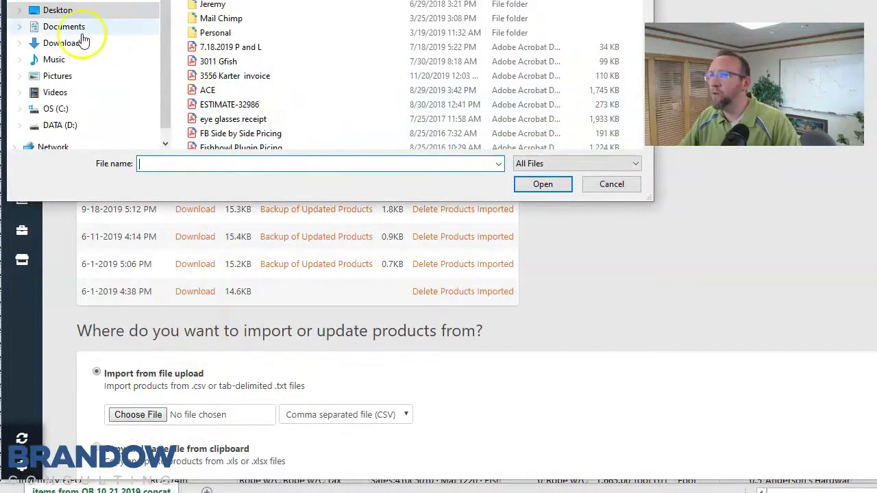
left_click(58, 9)
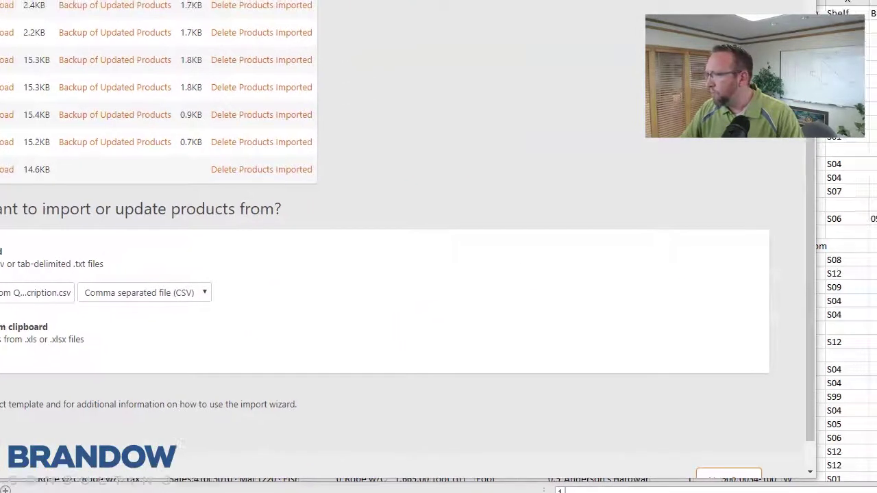
left_click_drag(811, 248, 803, 303)
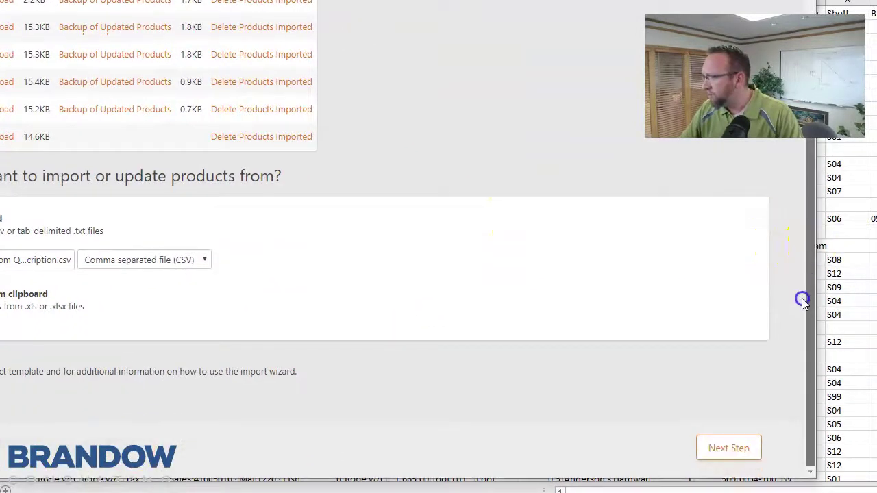
Map Product Options Code to the option code and Production options cost to the USD cost field.
left_click(726, 452)
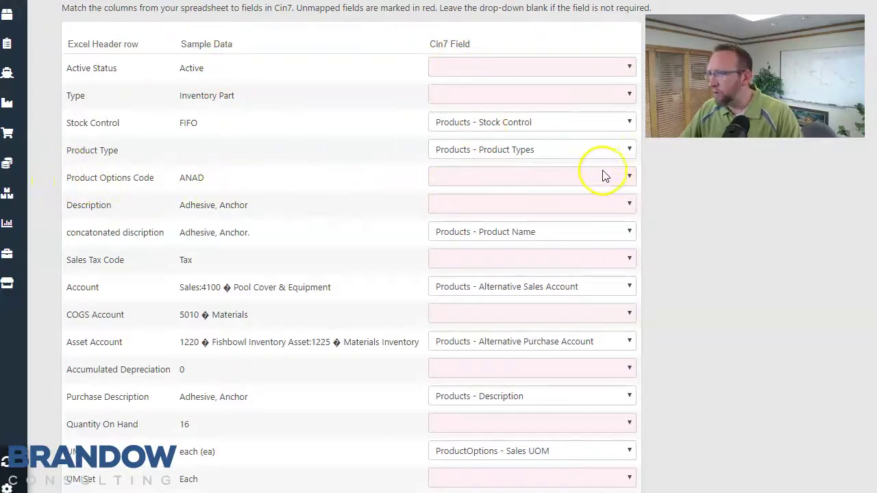
left_click(629, 175)
left_click_drag(630, 210, 625, 309)
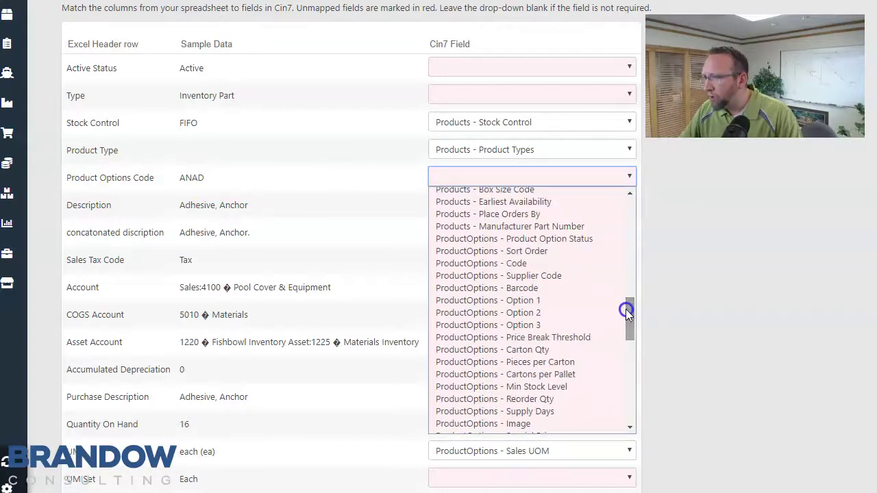
left_click(530, 263)
scroll(293, 189, "down", 5)
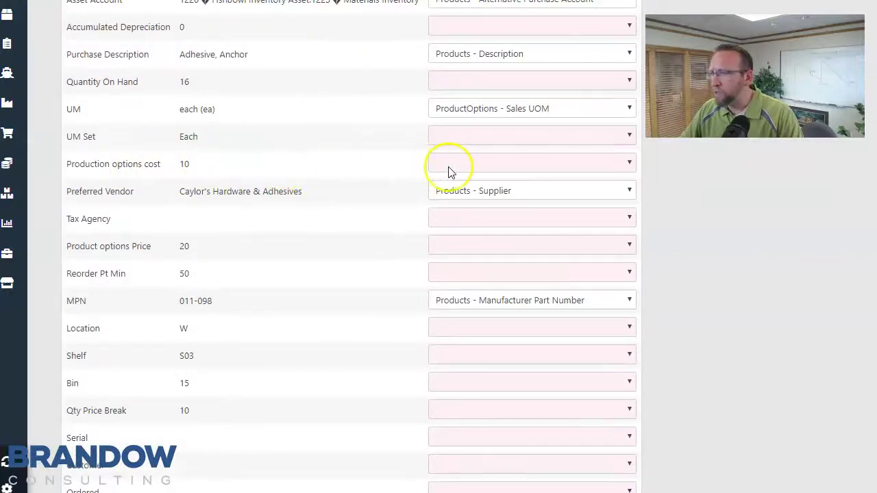
left_click(475, 163)
scroll(520, 336, "down", 15)
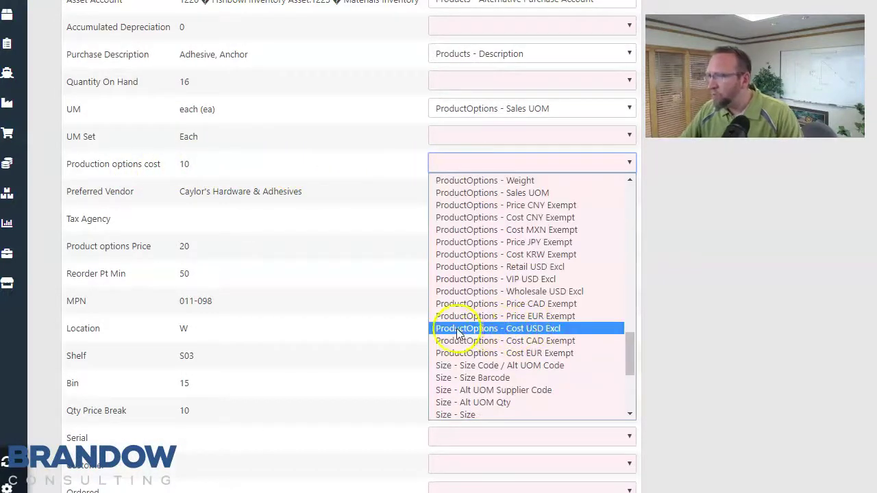
left_click(556, 328)
Map Product options Price to ProductOptions - Retail USD Excl and advance to product grouping.
left_click(520, 244)
left_click_drag(628, 271, 630, 341)
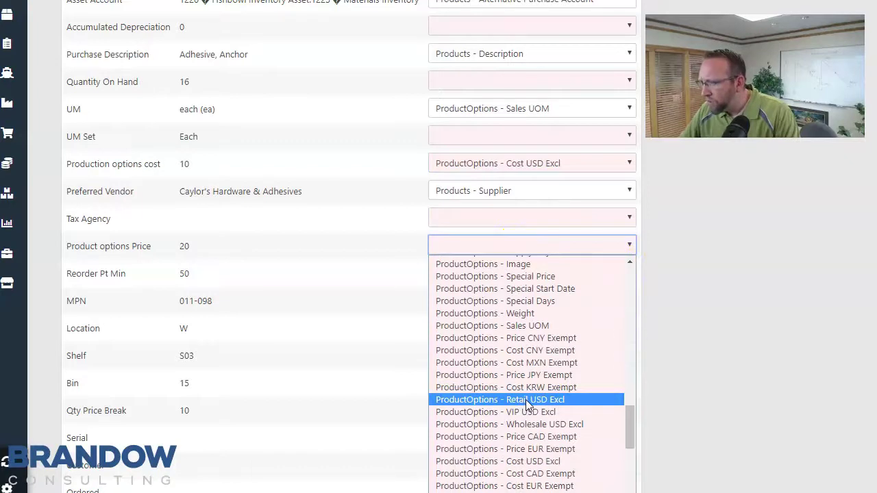
left_click(524, 425)
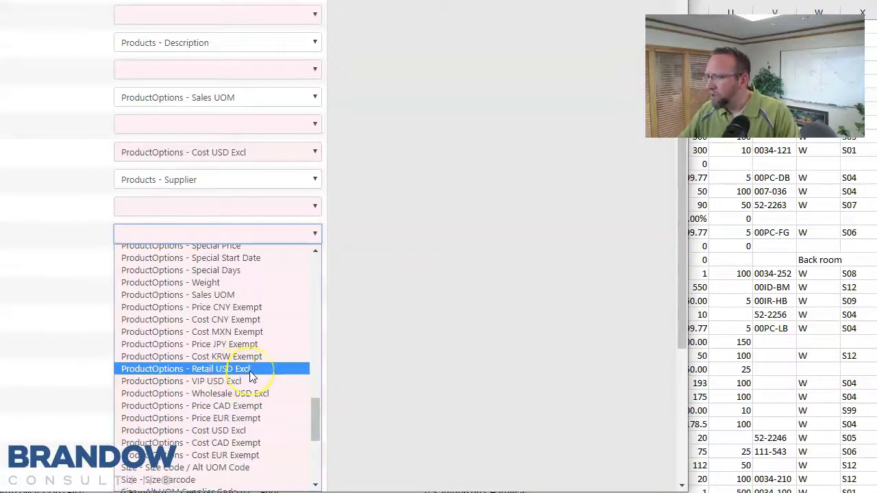
left_click(251, 371)
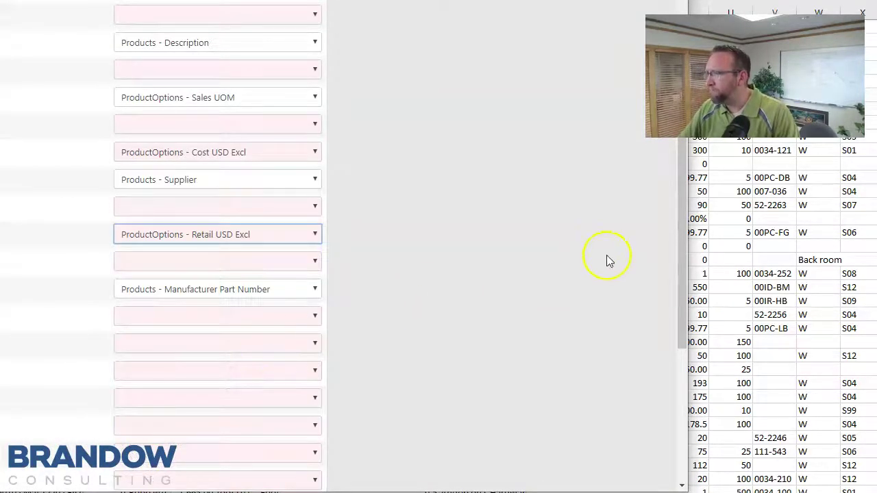
scroll(674, 359, "down", 5)
left_click(395, 139)
scroll(395, 139, "up", 5)
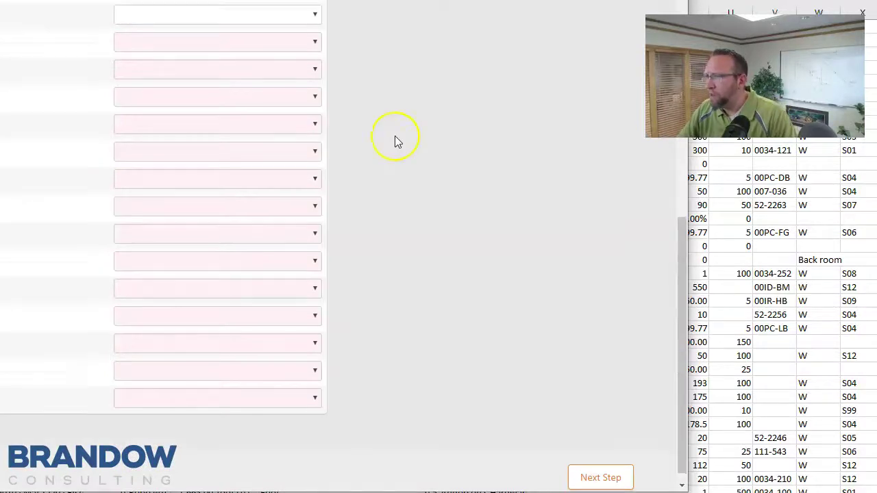
scroll(395, 139, "up", 5)
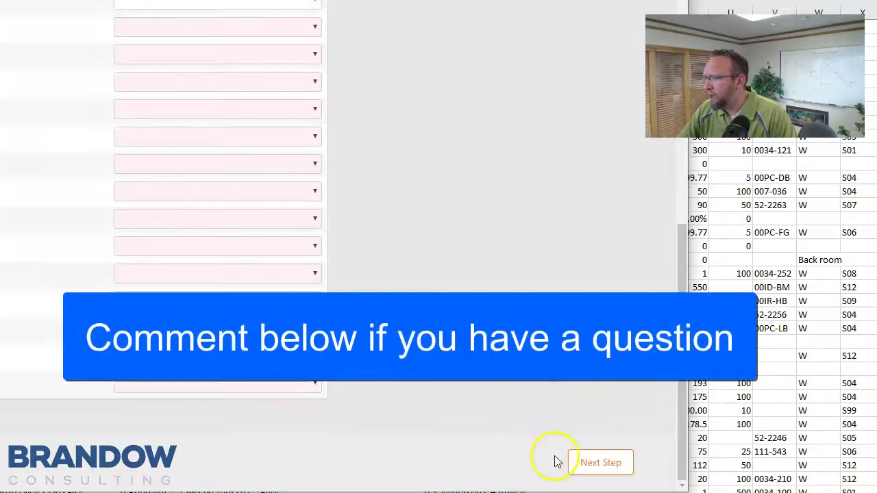
left_click(600, 469)
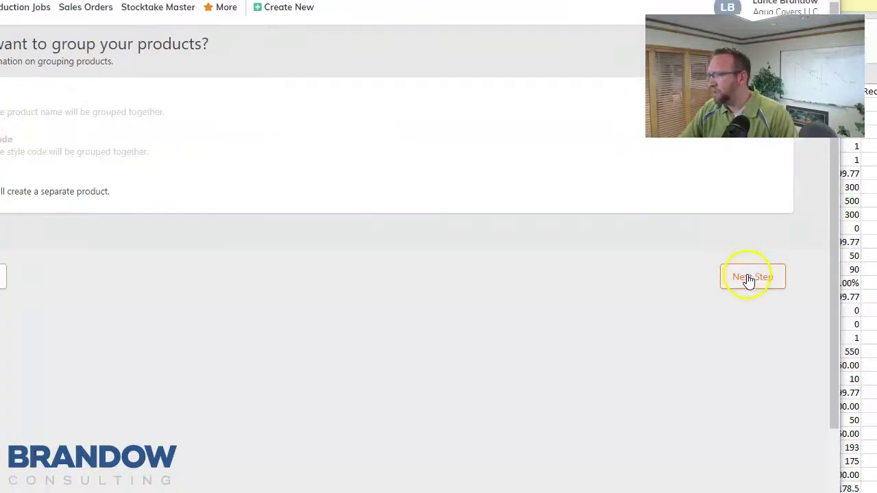
View the import summary's Product Name required-field error, then go back.
left_click(750, 278)
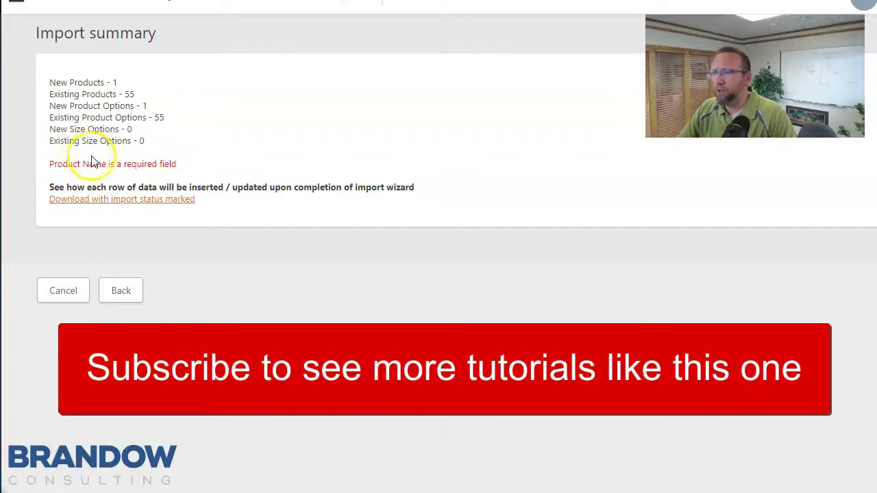
left_click(117, 296)
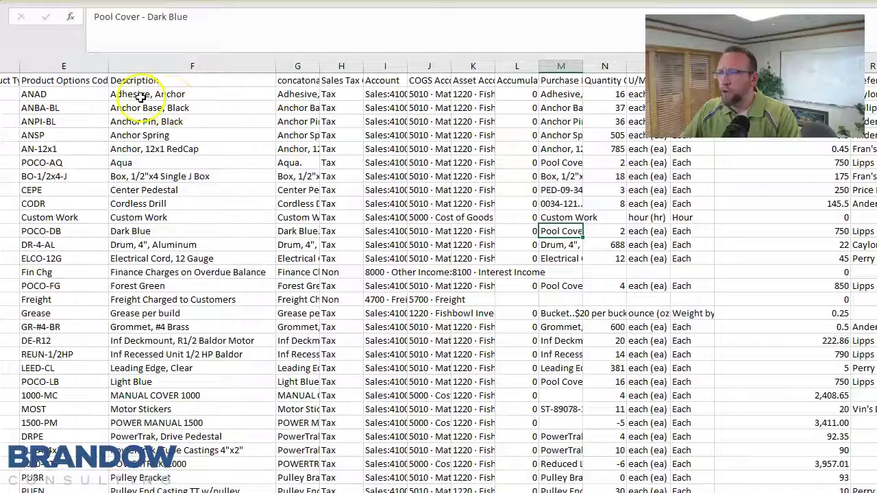
Change Excel column F's heading from 'Description' to 'Product Name'.
left_click_drag(140, 96, 141, 433)
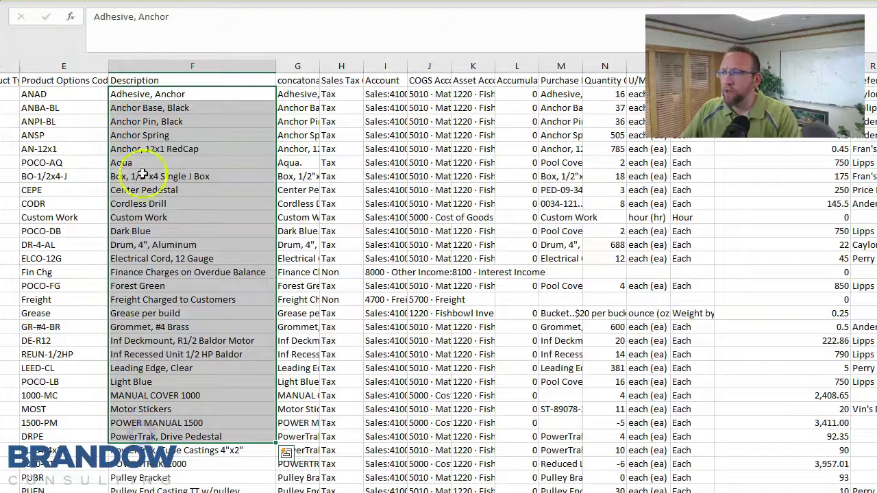
left_click(160, 80)
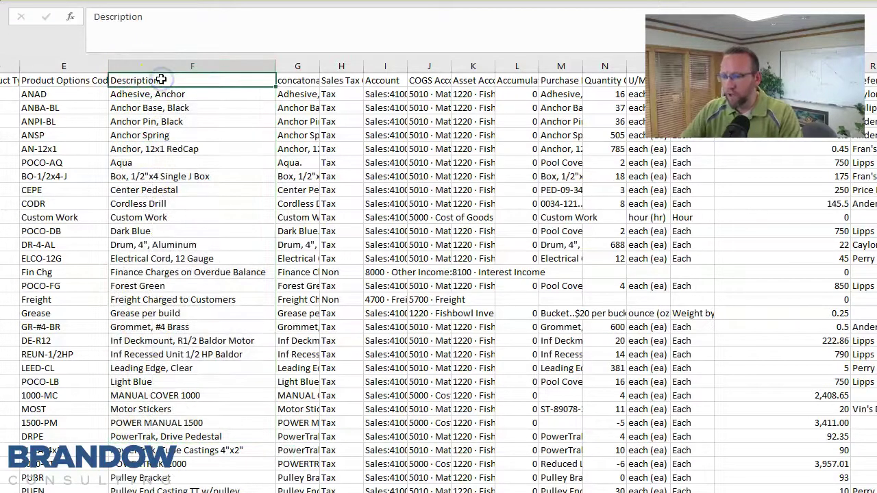
type("Product Name")
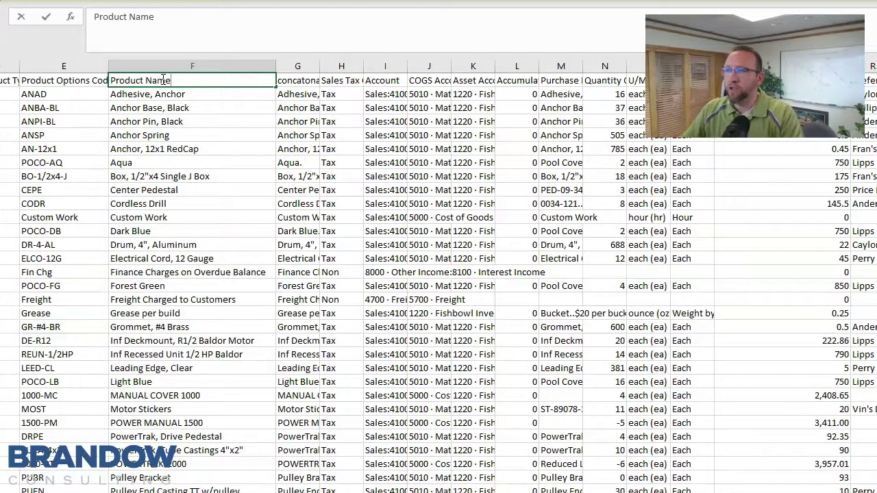
left_click(174, 110)
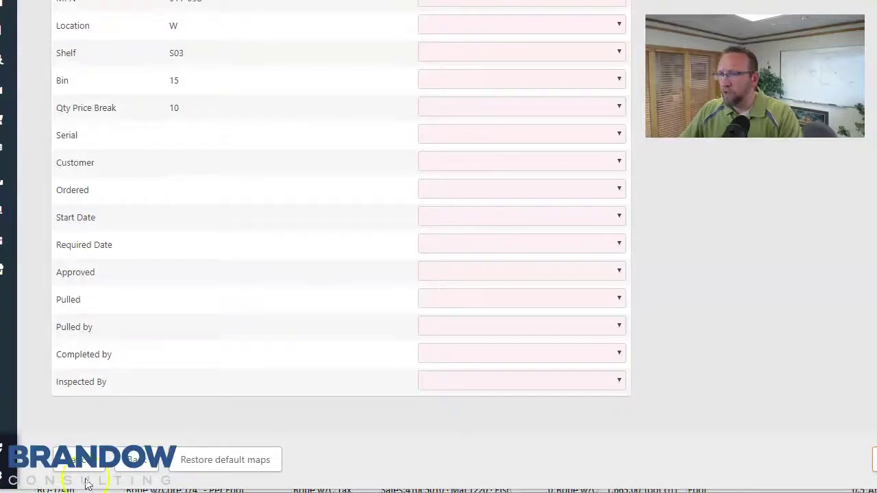
Restart the upload with the 'items from QB 10.21.2019 concatonated description' spreadsheet.
left_click(135, 460)
scroll(219, 238, "down", 4)
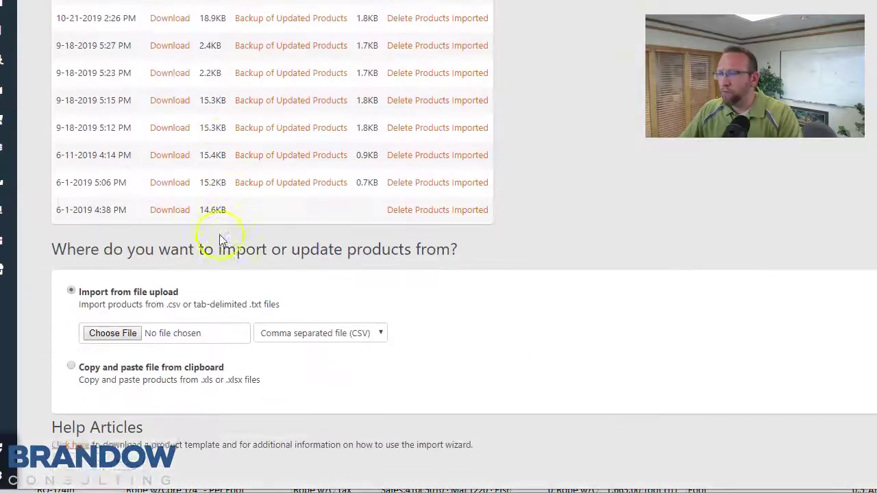
left_click(113, 272)
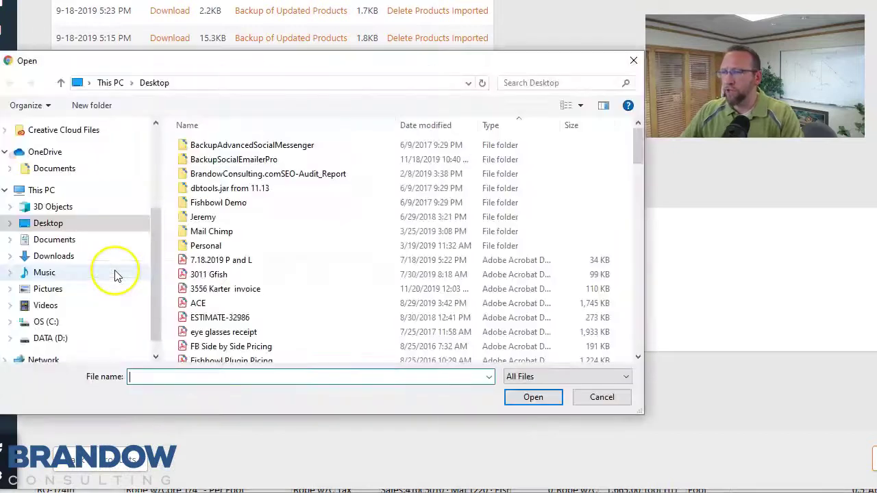
left_click_drag(637, 137, 637, 206)
left_click(319, 229)
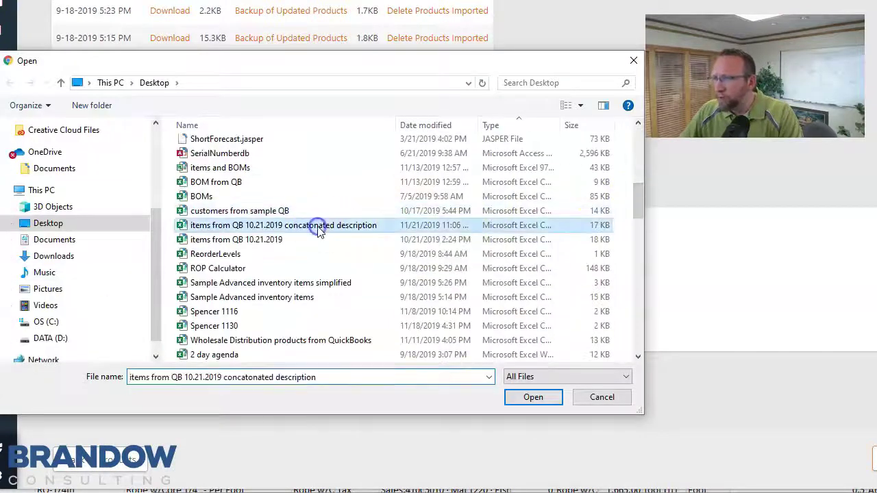
left_click(510, 396)
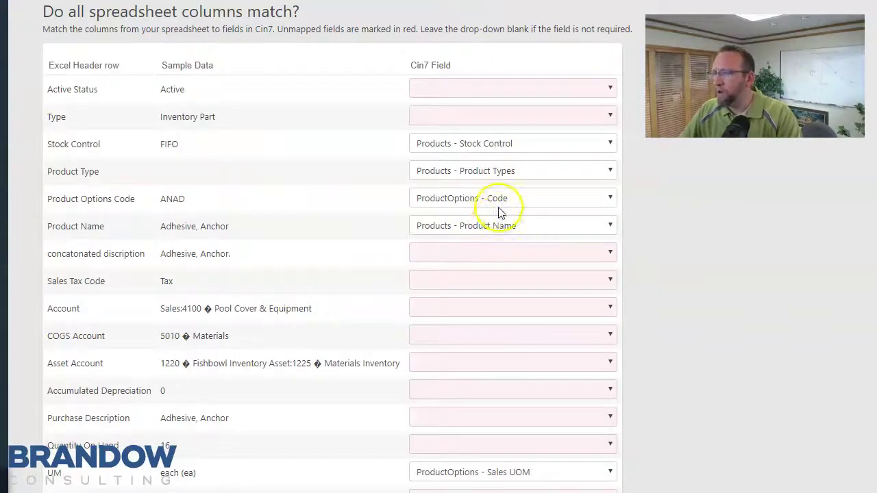
Pass column matching, group by Code, review the summary, and import the new products.
scroll(426, 288, "down", 4)
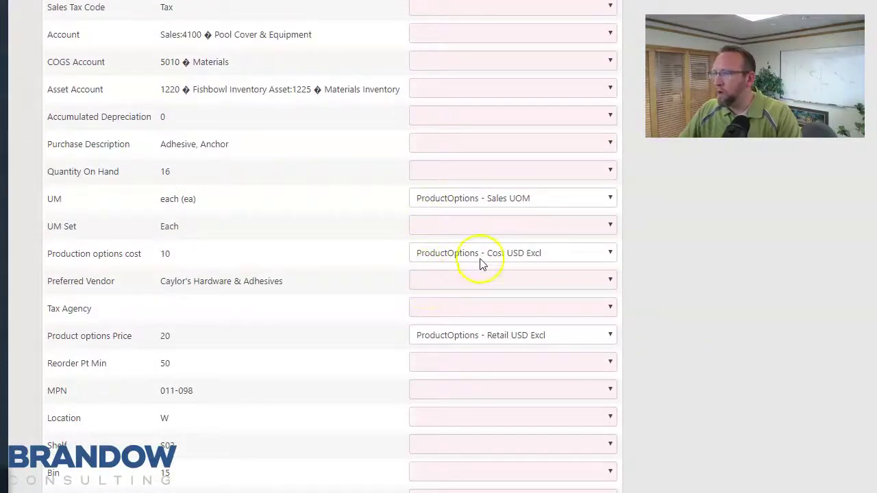
scroll(226, 368, "down", 3)
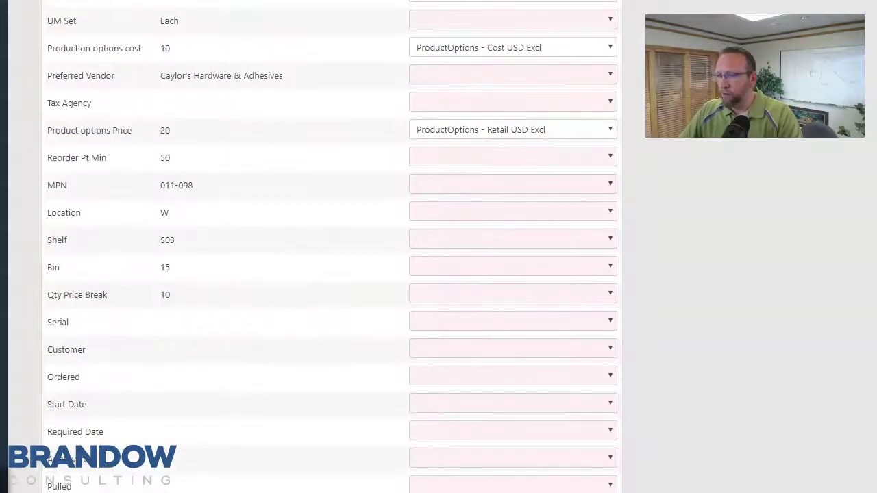
left_click(756, 436)
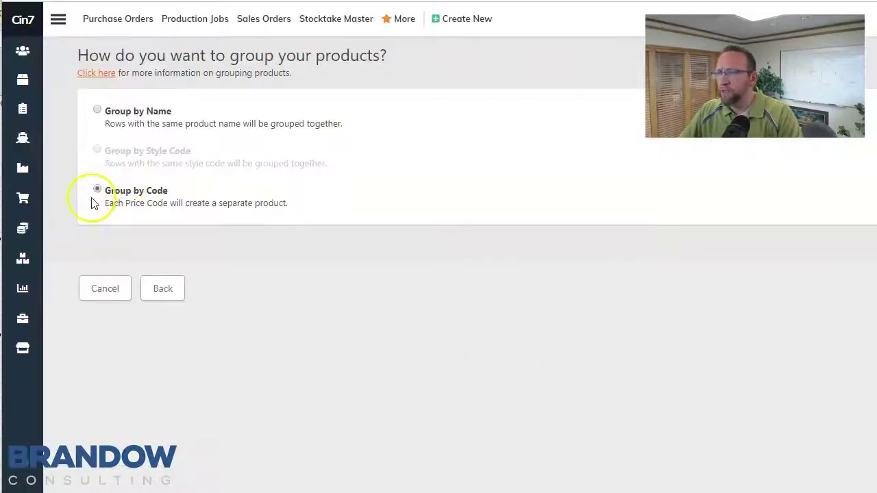
left_click(96, 189)
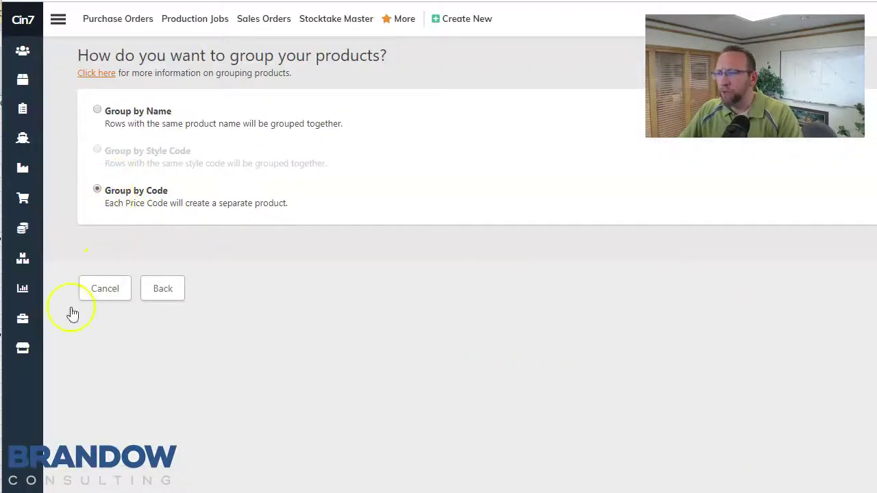
left_click(796, 261)
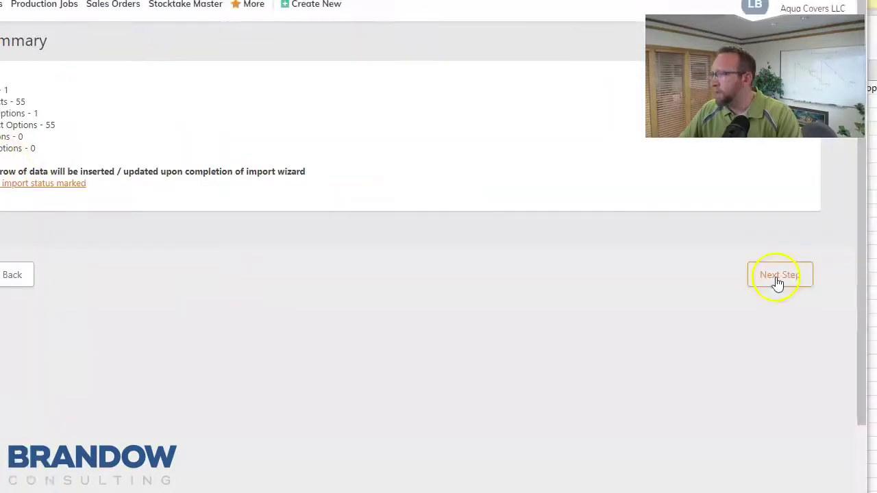
left_click(778, 277)
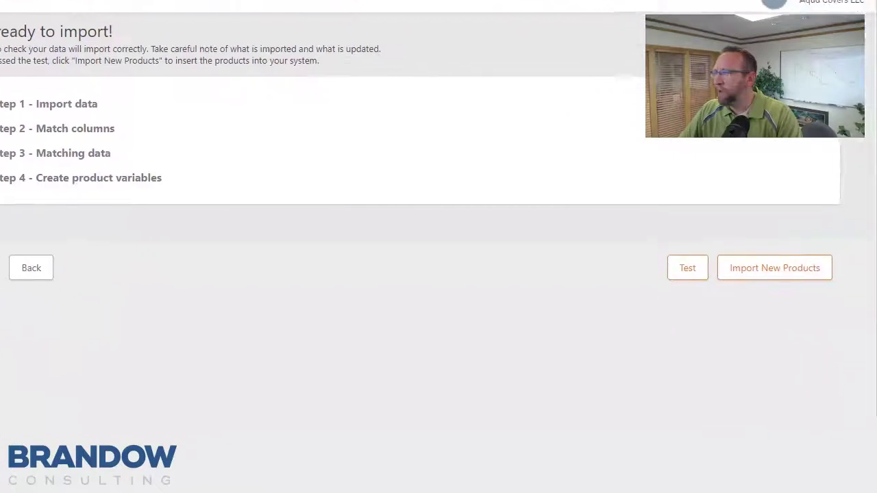
left_click(864, 299)
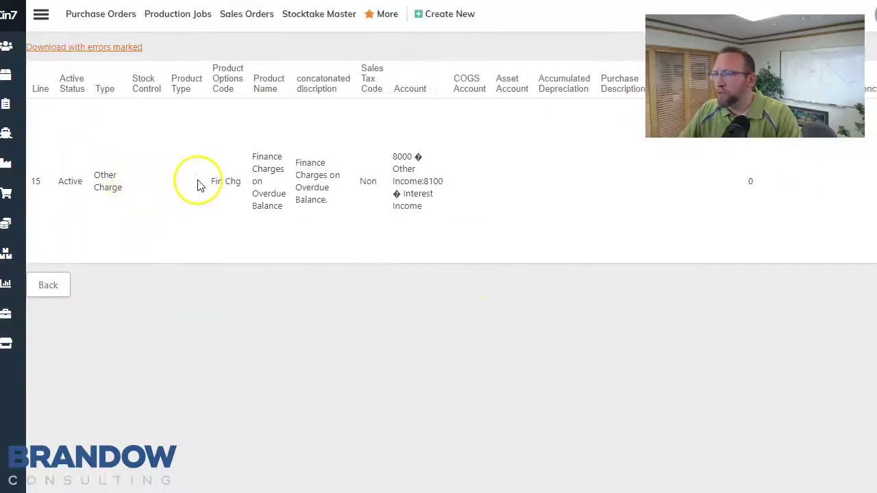
Check the Fin Chg row in Excel, then return to Cin7's results: 1 inserted, 54 updated.
key("alt+Tab")
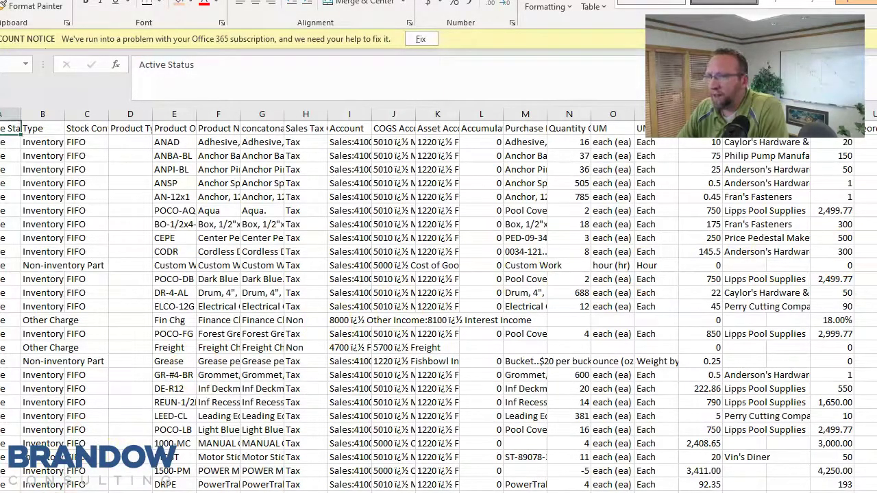
scroll(236, 329, "down", 5)
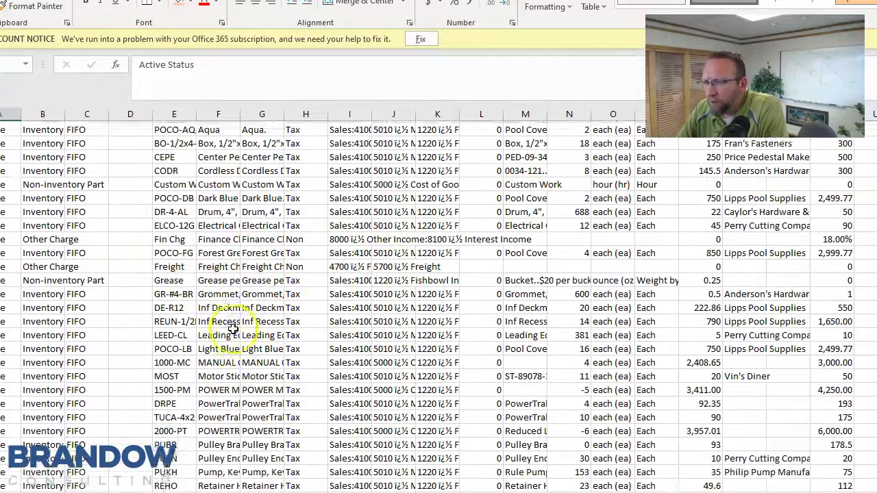
scroll(229, 331, "down", 8)
key("alt+Tab")
left_click(148, 430)
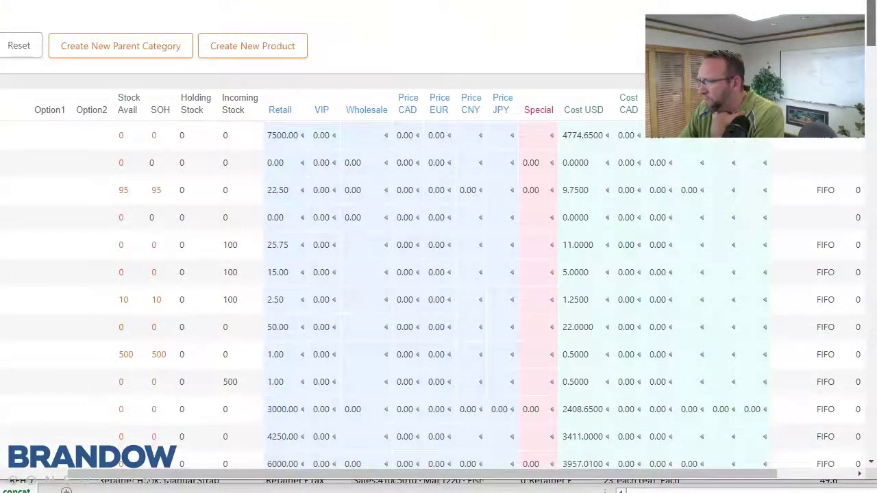
Review imported Retail and cost prices in Products, then the 1000-MC bill of materials costs.
scroll(438, 240, "down", 6)
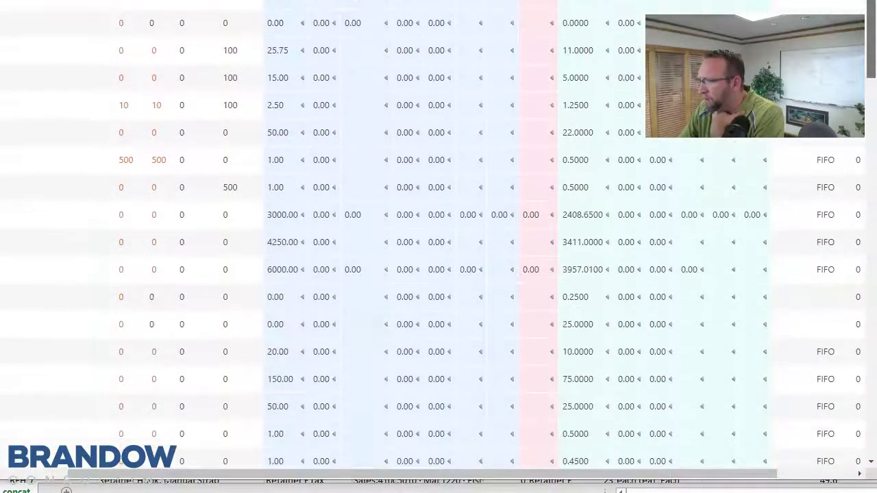
scroll(438, 240, "down", 6)
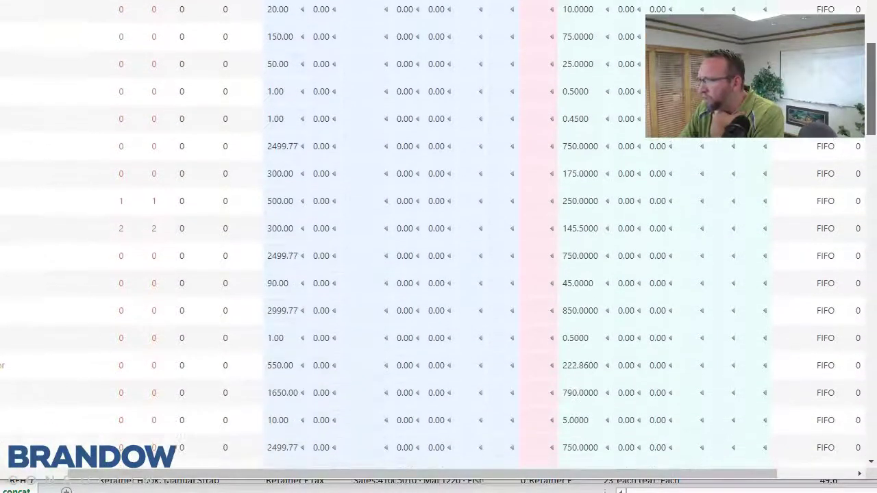
scroll(529, 376, "down", 4)
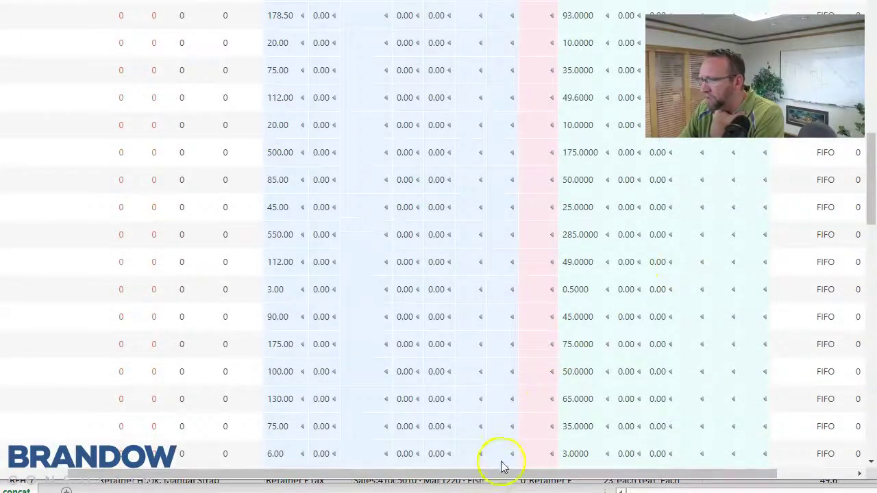
left_click_drag(501, 466, 299, 462)
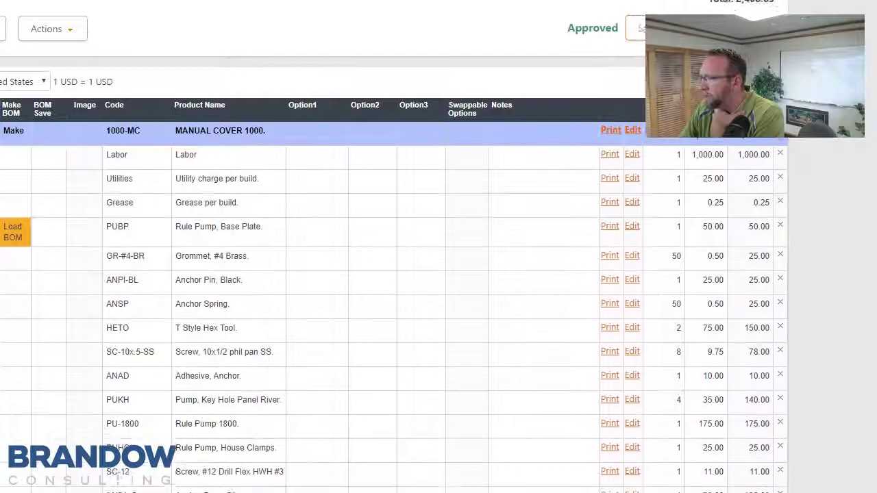
scroll(394, 274, "down", 3)
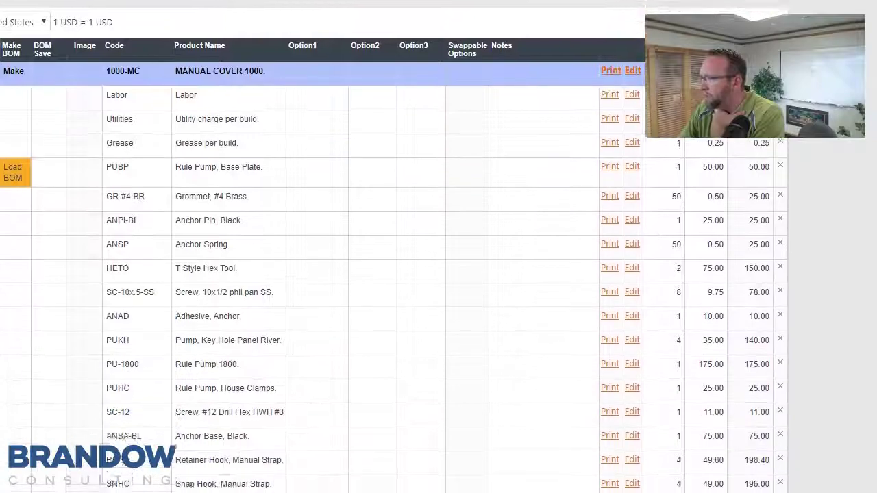
scroll(394, 274, "up", 2)
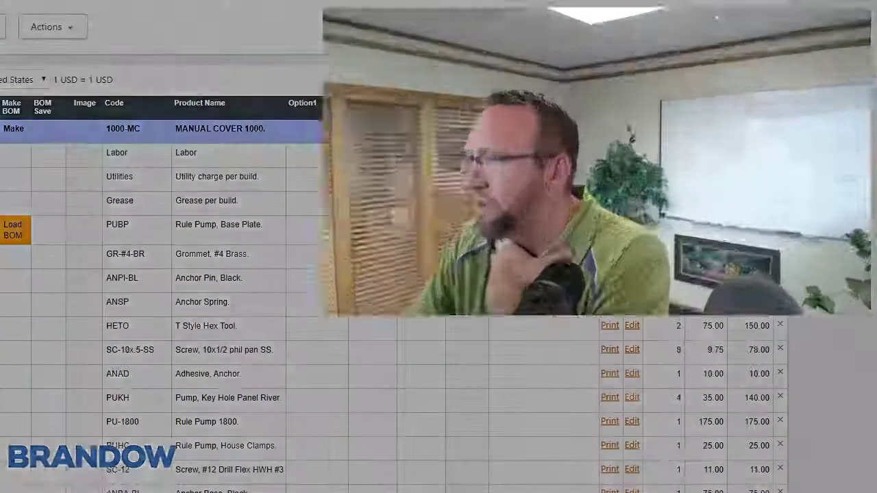